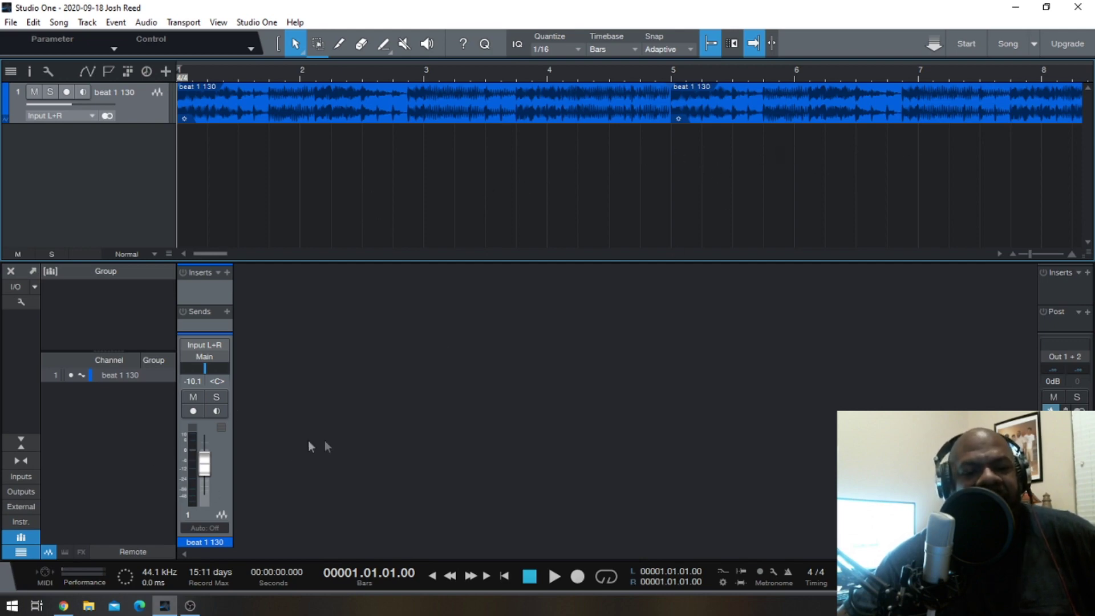
Add a mono audio track, Track 2, on Input L below the beat 1 130 track
click(218, 273)
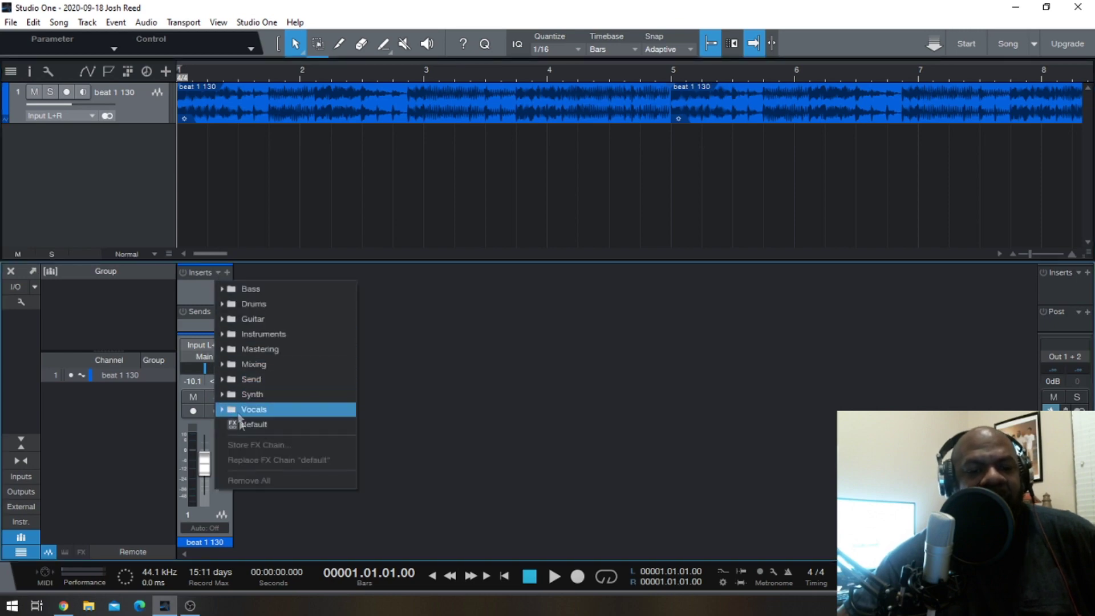
click(492, 385)
right_click(108, 145)
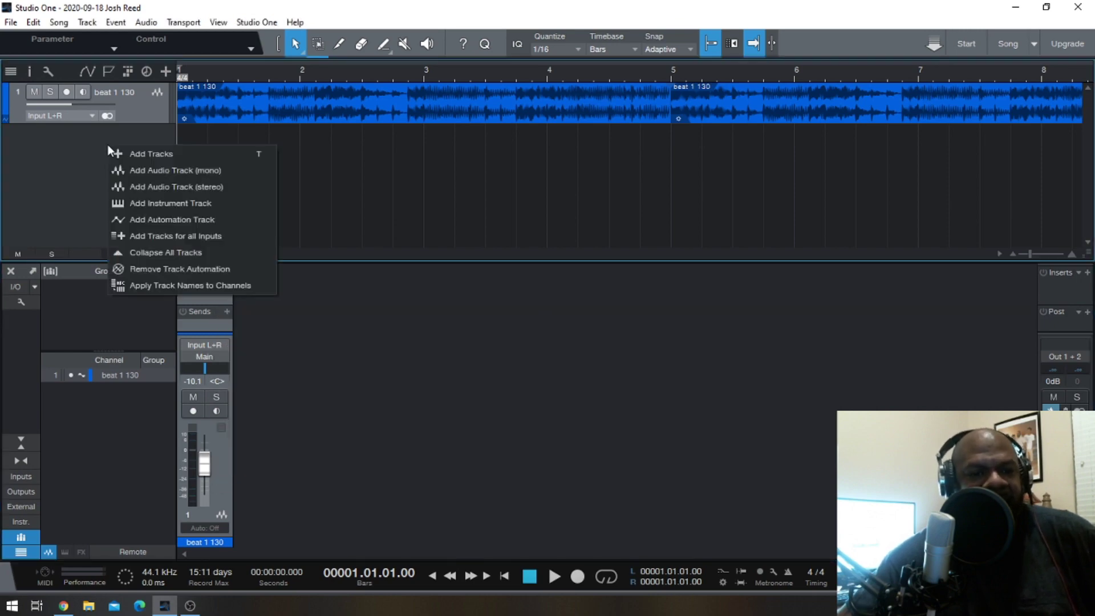
click(129, 166)
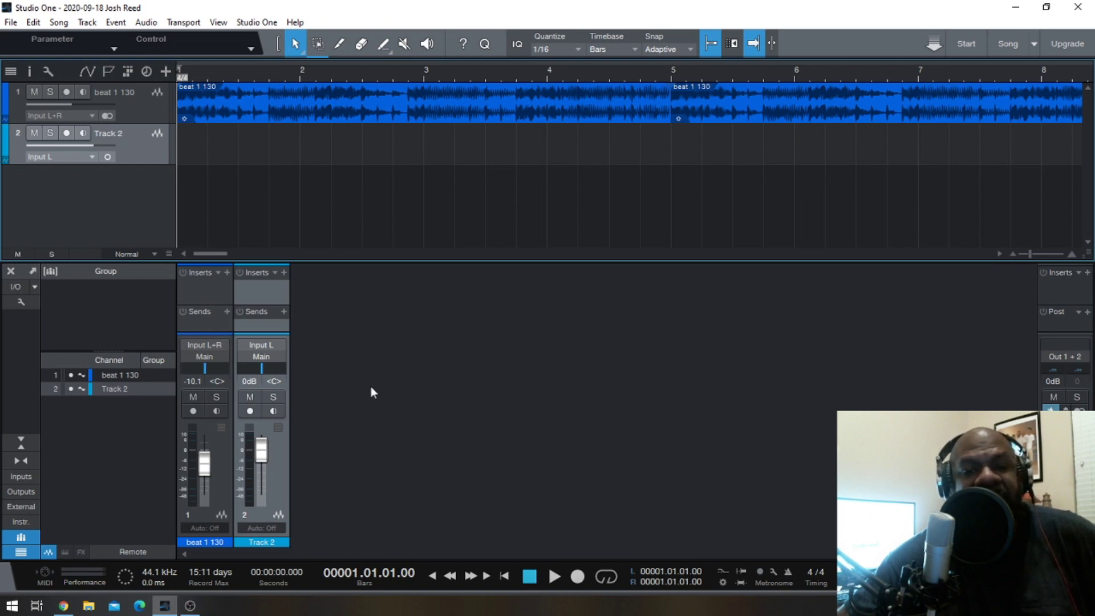
Show the hardware input channels in the mixer and reset the In 1+2 clip and peak meters
click(20, 476)
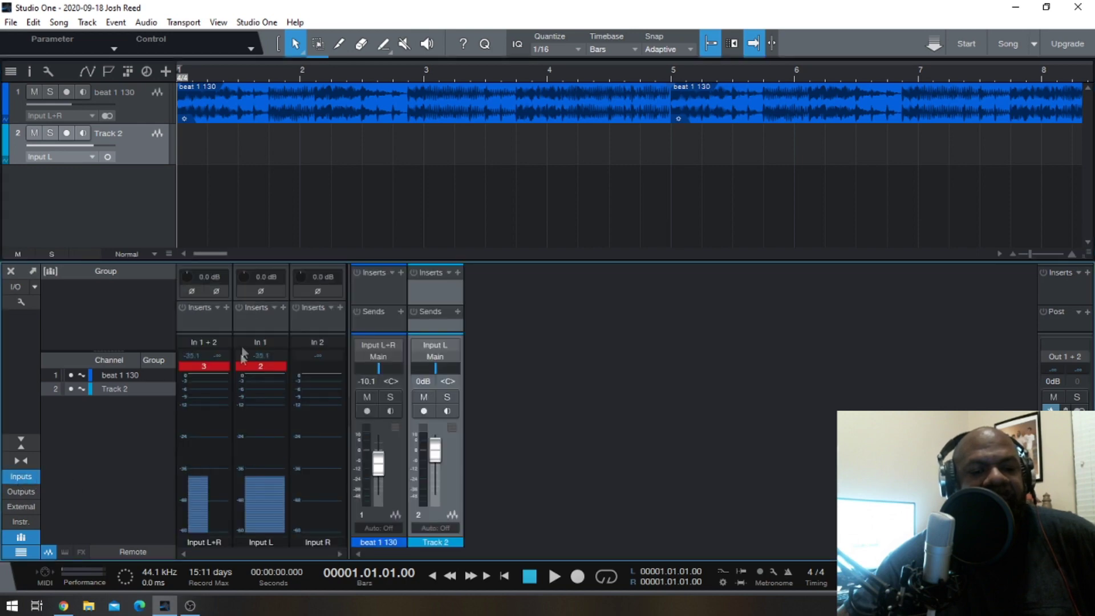
click(211, 367)
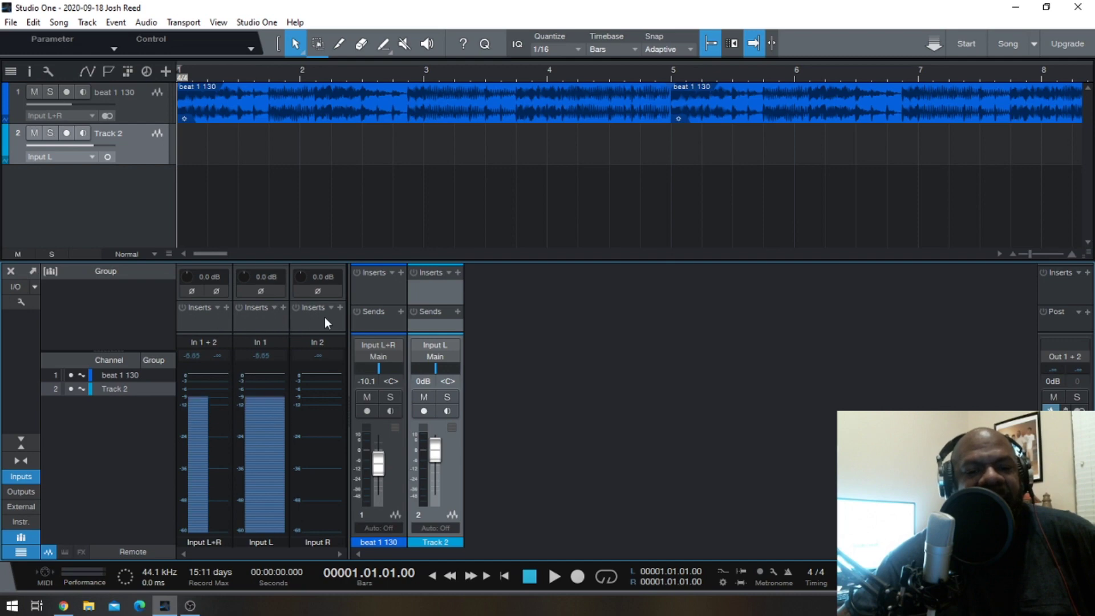
click(203, 346)
click(202, 344)
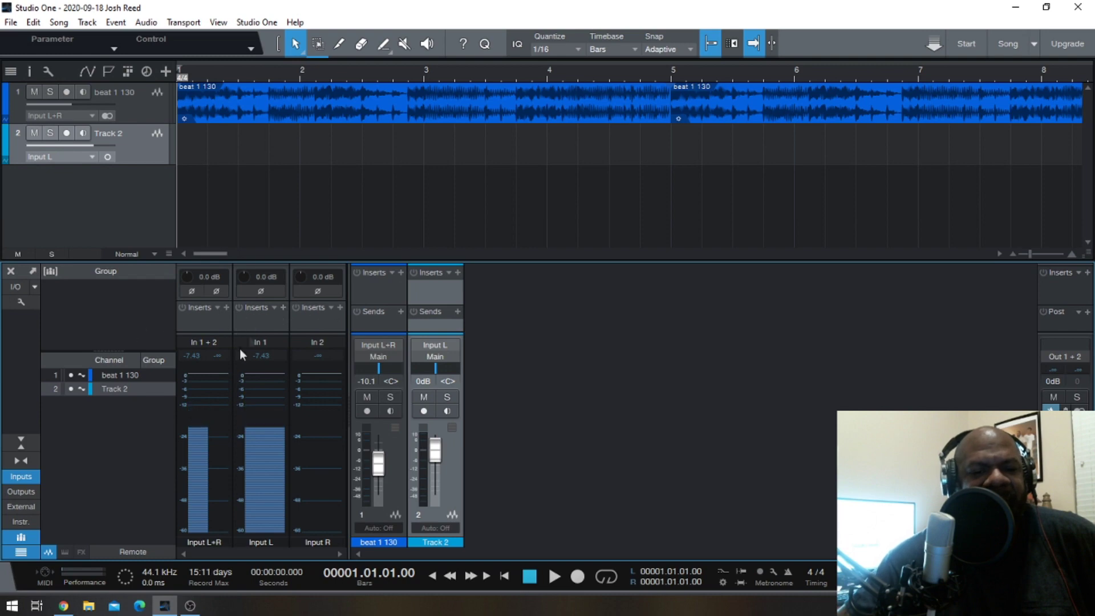
Browse the In 1 insert presets, then bring up the effect browser for In 1's inserts
click(274, 308)
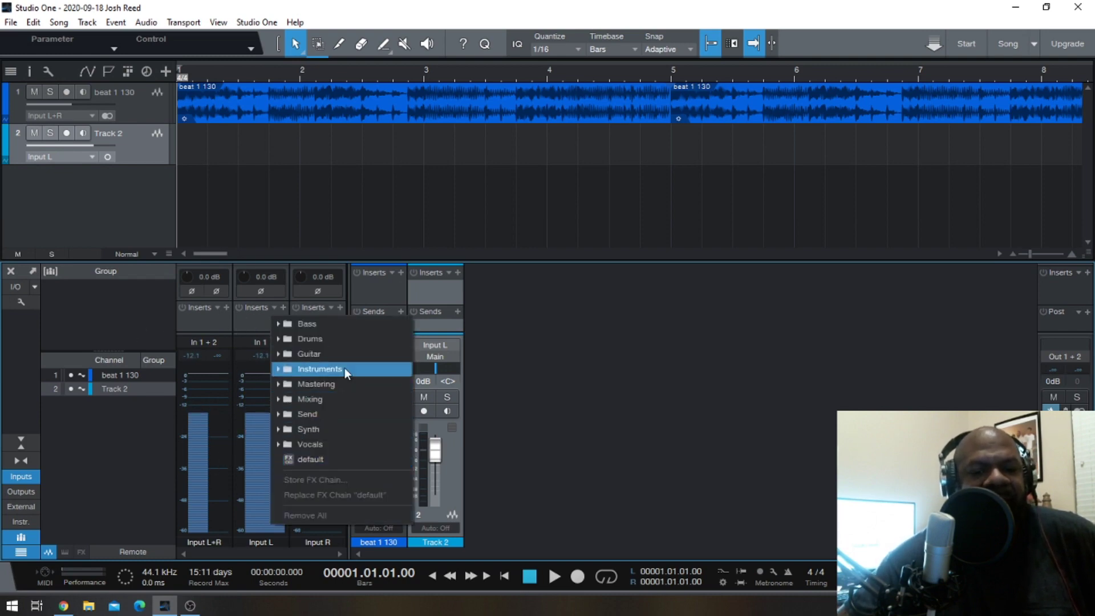
click(313, 399)
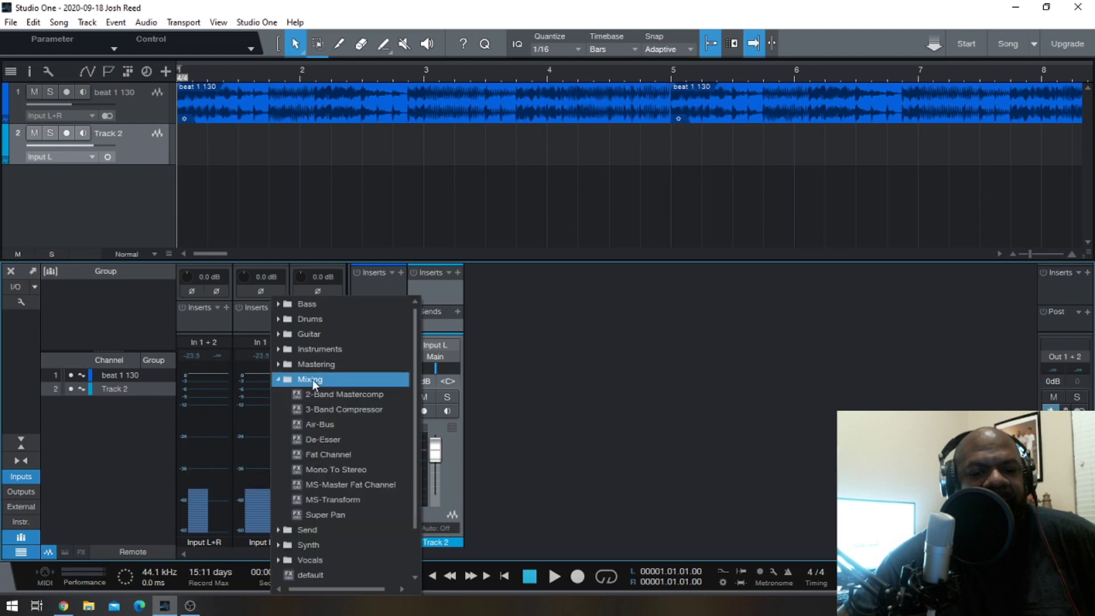
click(350, 337)
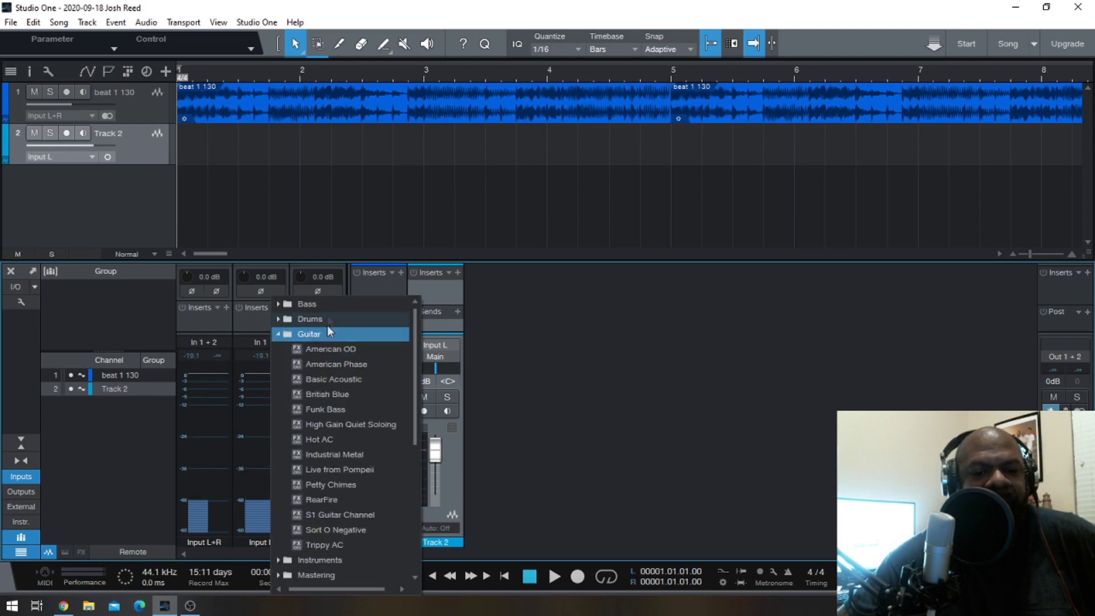
click(248, 325)
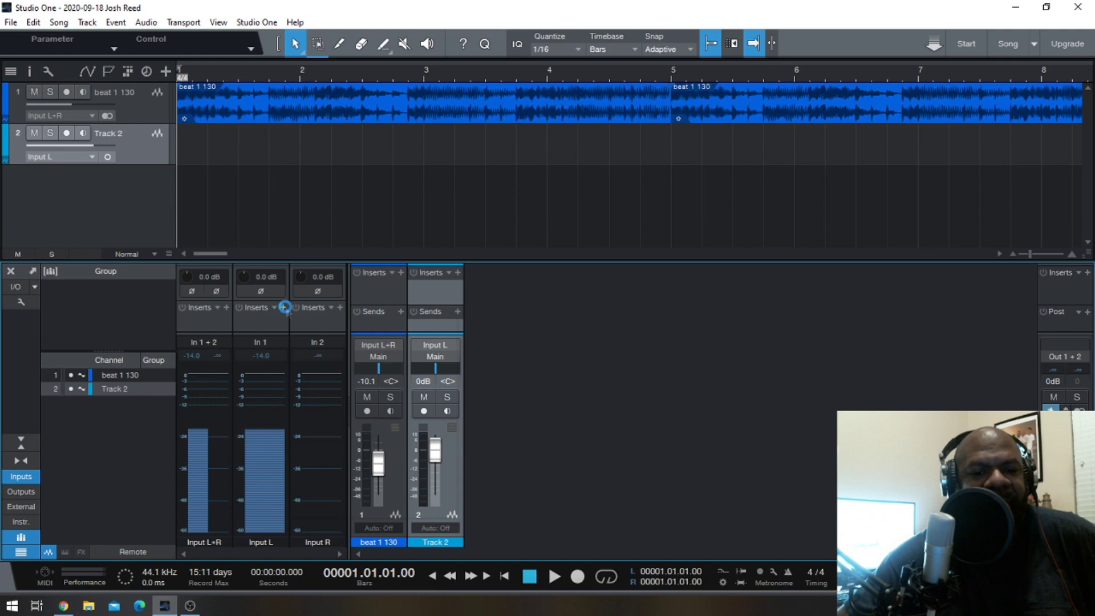
click(285, 307)
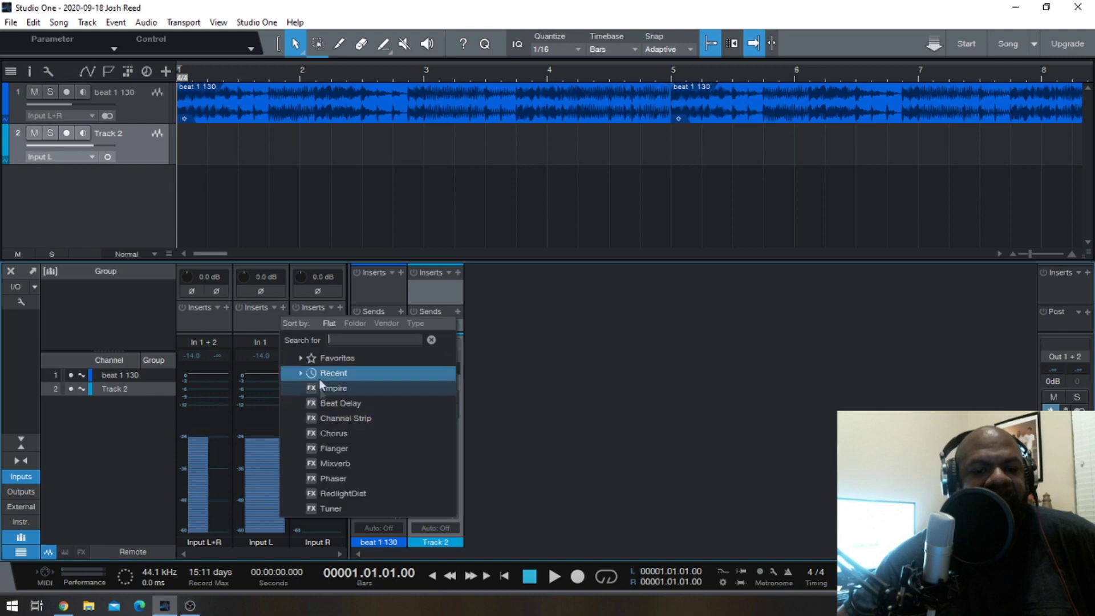
Insert a Channel Strip on Input L with compression at 37.5 %
click(327, 421)
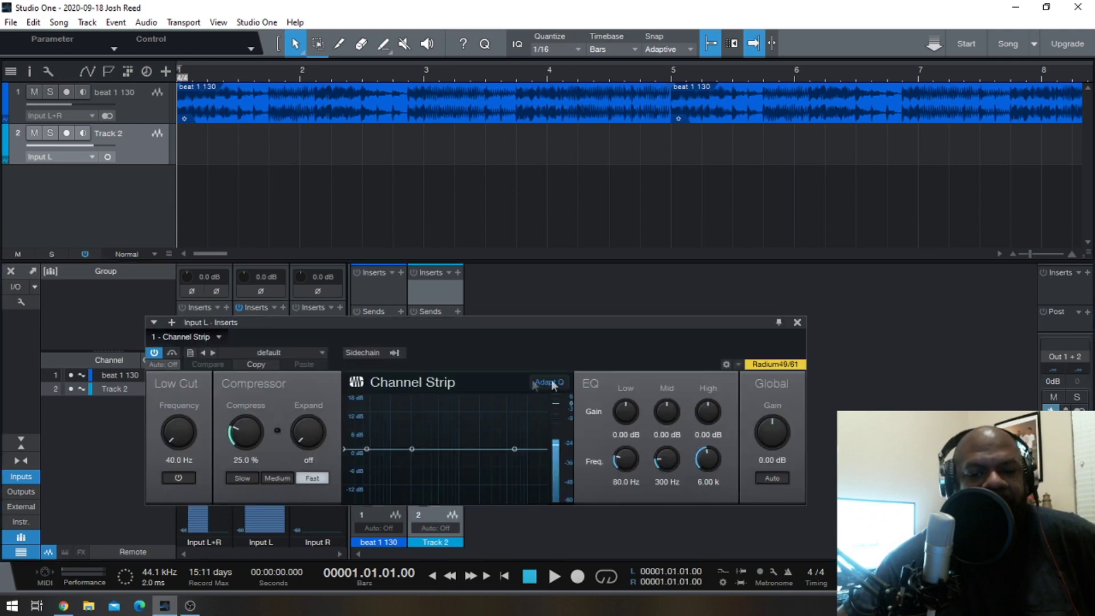
drag(243, 436, 245, 412)
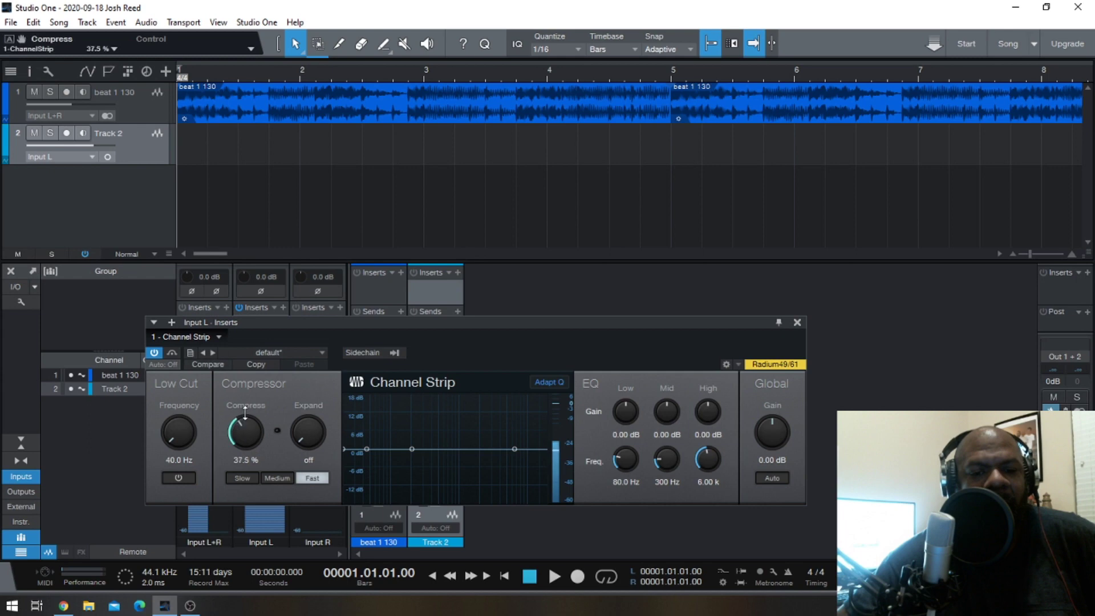
drag(421, 326, 656, 228)
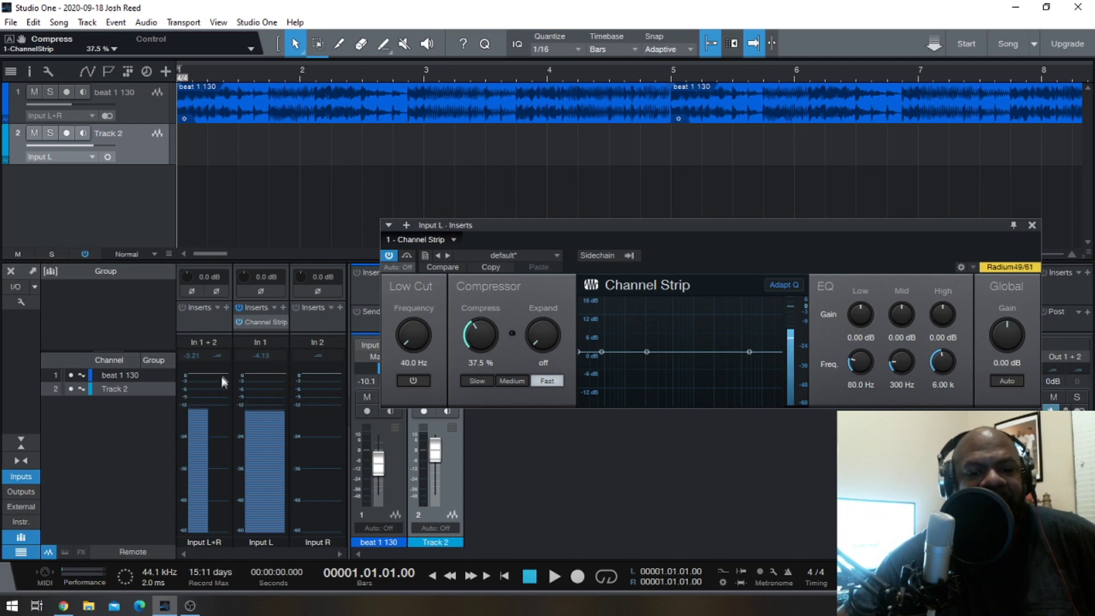
drag(575, 226, 486, 120)
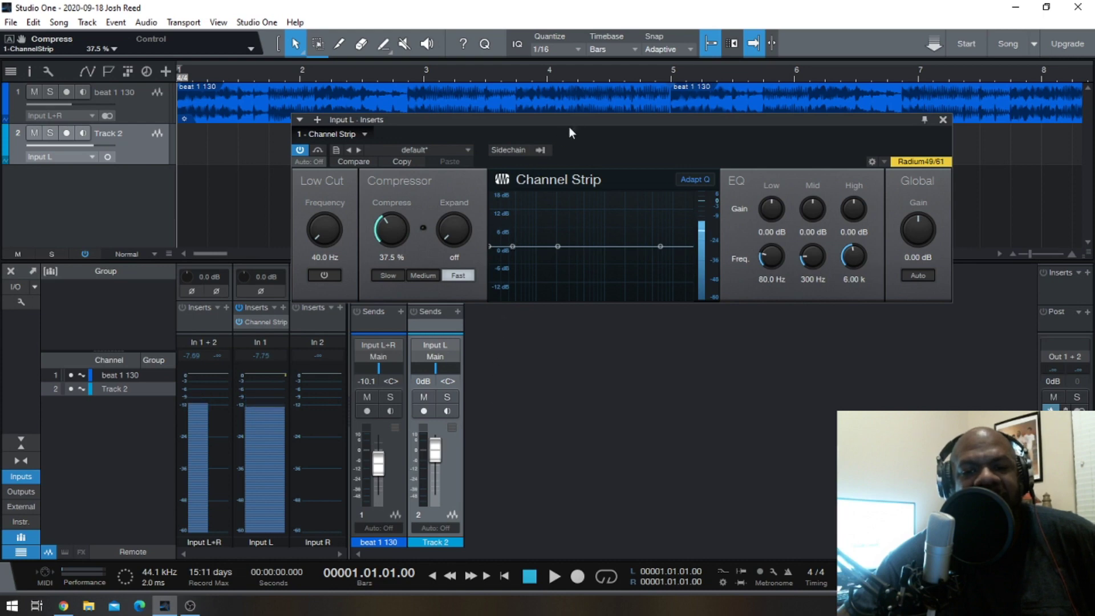
drag(573, 122, 467, 115)
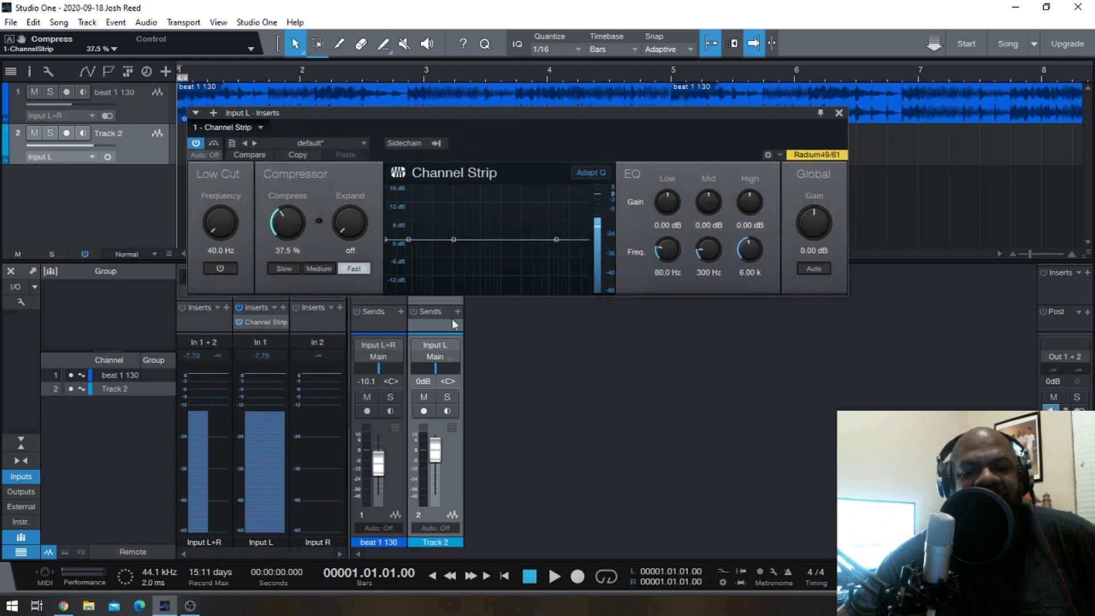
Enable Track 2 monitoring and set the EQ: high +6.72 dB, mid +3.69 dB, low −12.58 dB
click(447, 412)
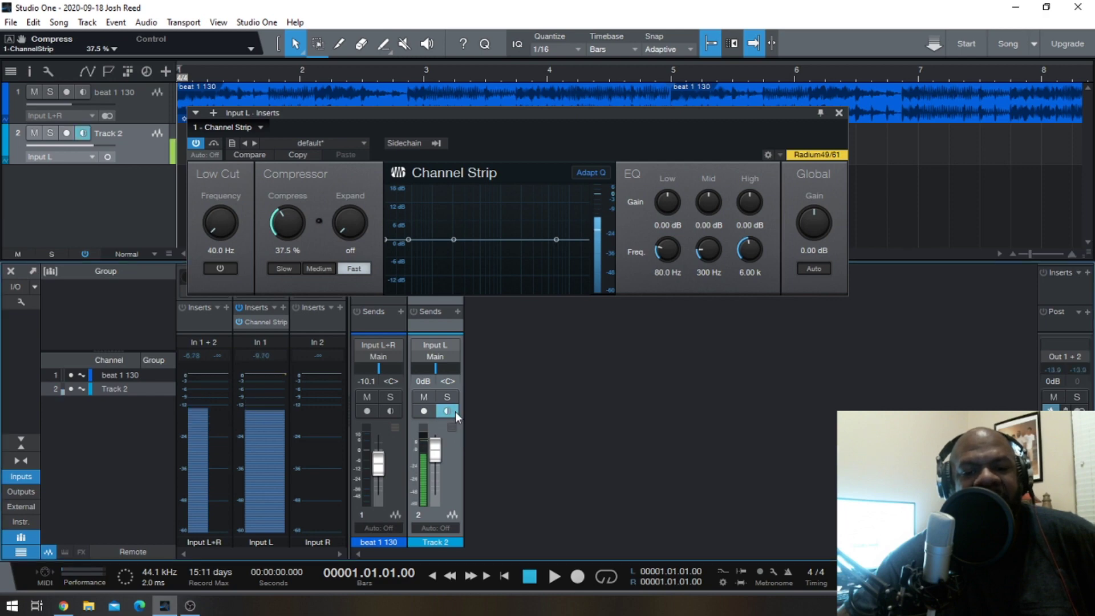
drag(557, 239, 568, 221)
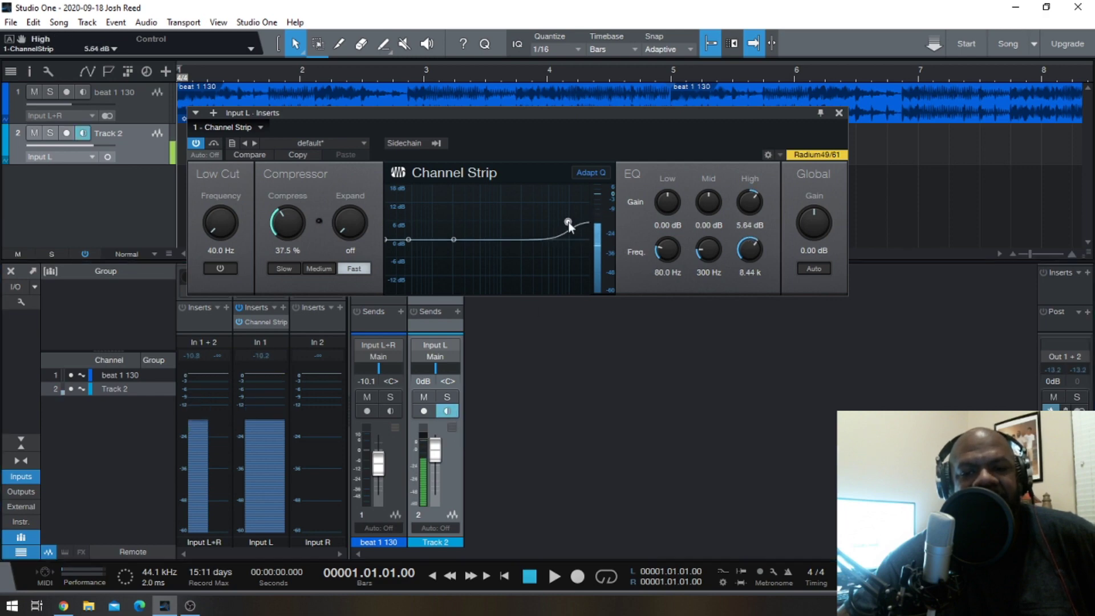
drag(454, 241, 526, 228)
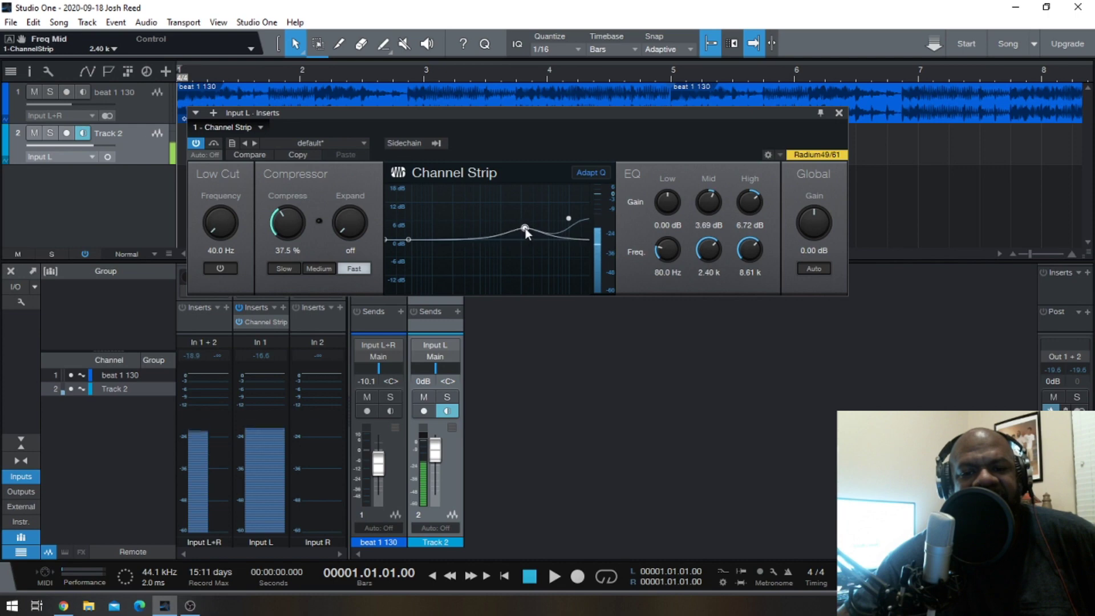
drag(410, 239, 434, 279)
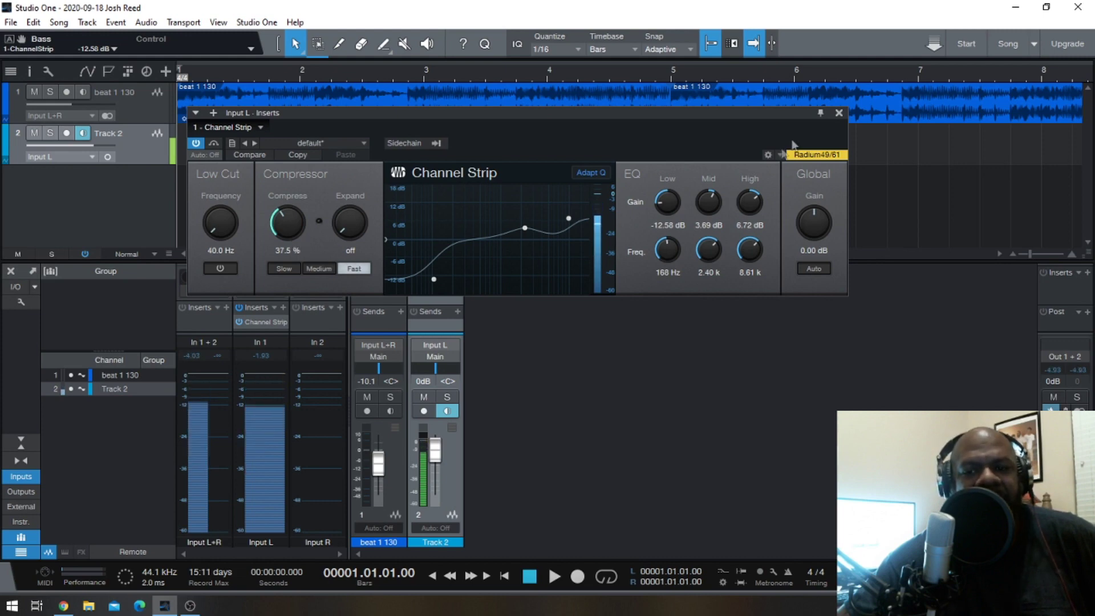
click(838, 114)
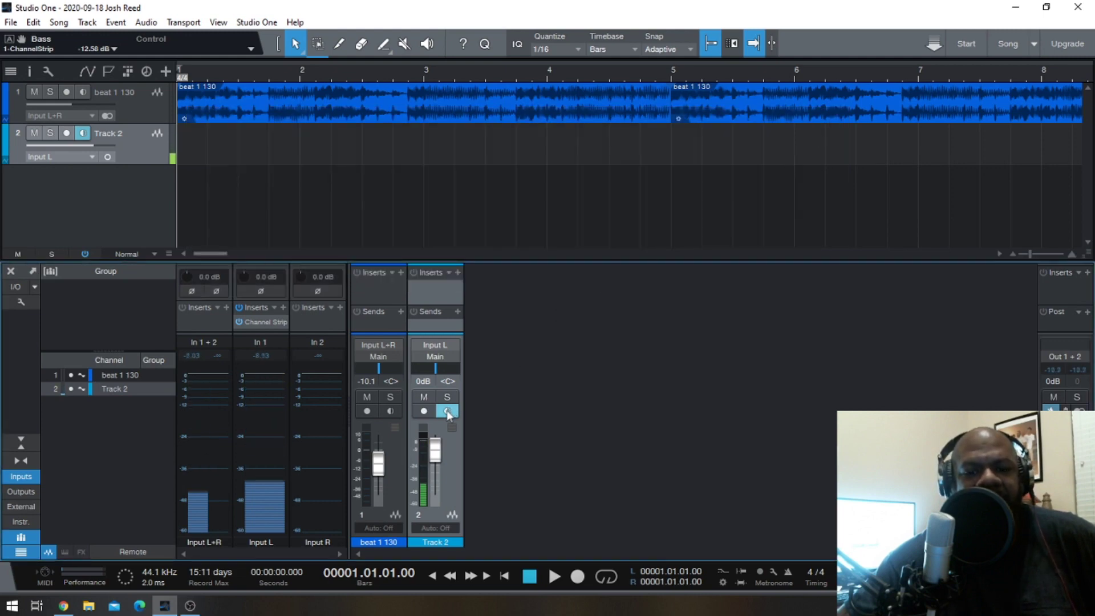
Add a Mixverb after the Channel Strip on In 1 with the Large Hall preset and 25.5 % mix
click(284, 308)
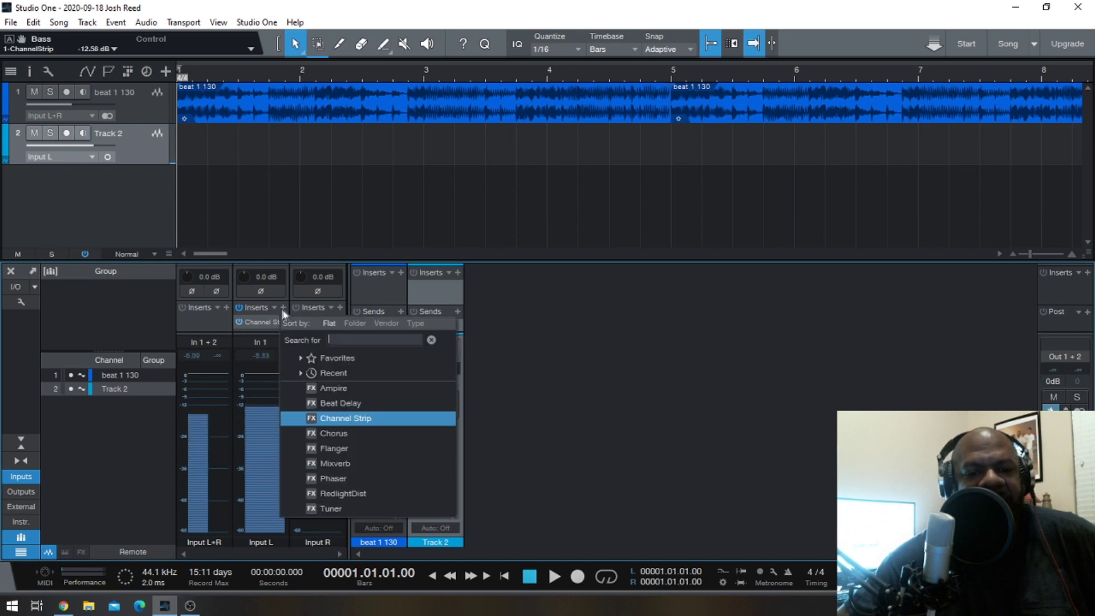
click(331, 464)
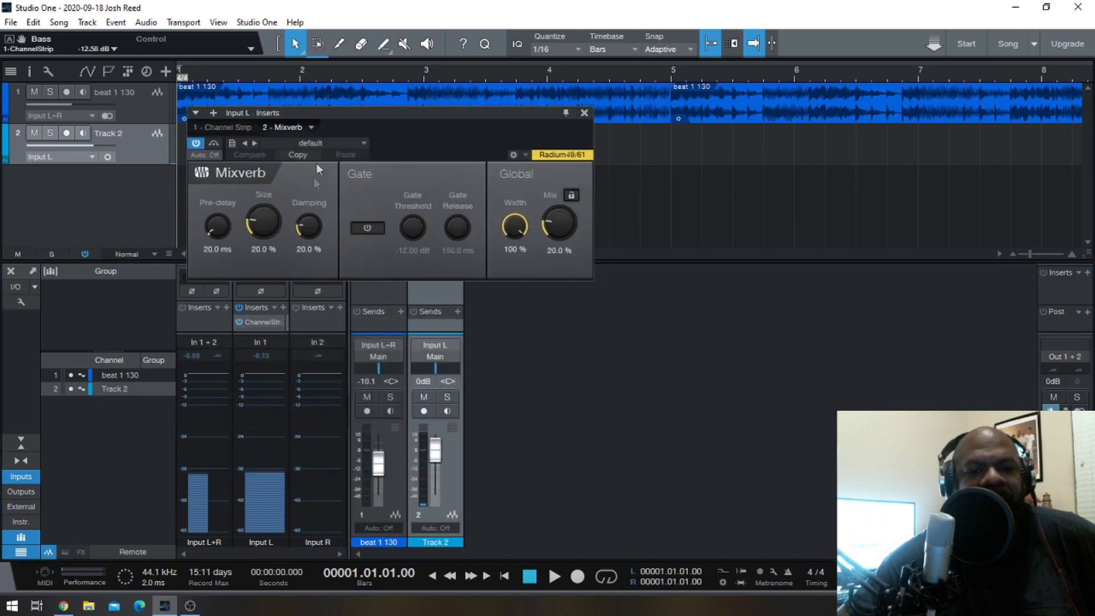
click(447, 412)
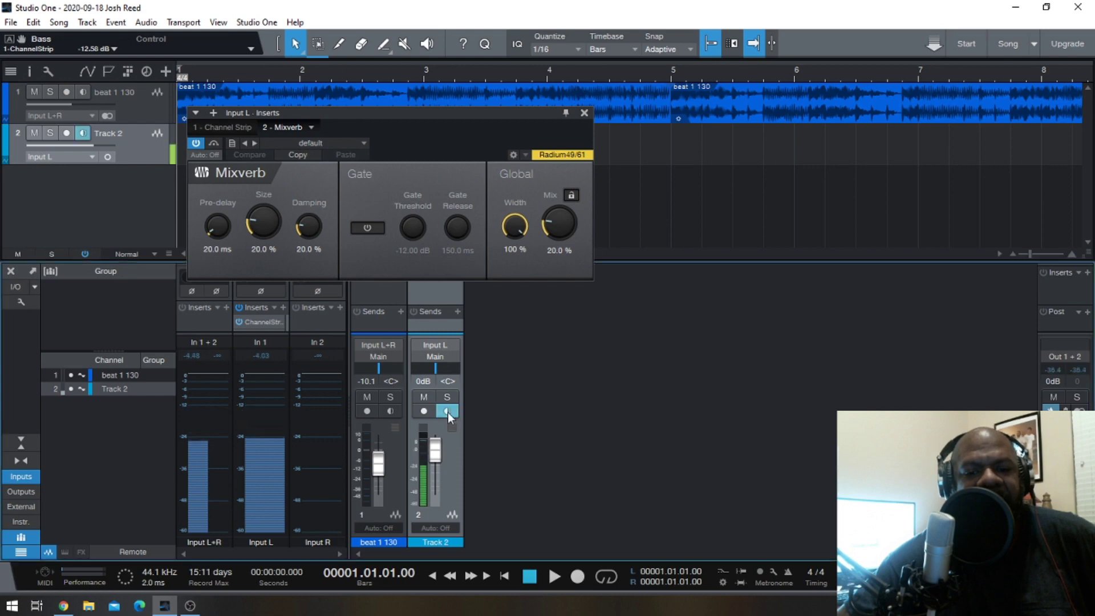
click(364, 143)
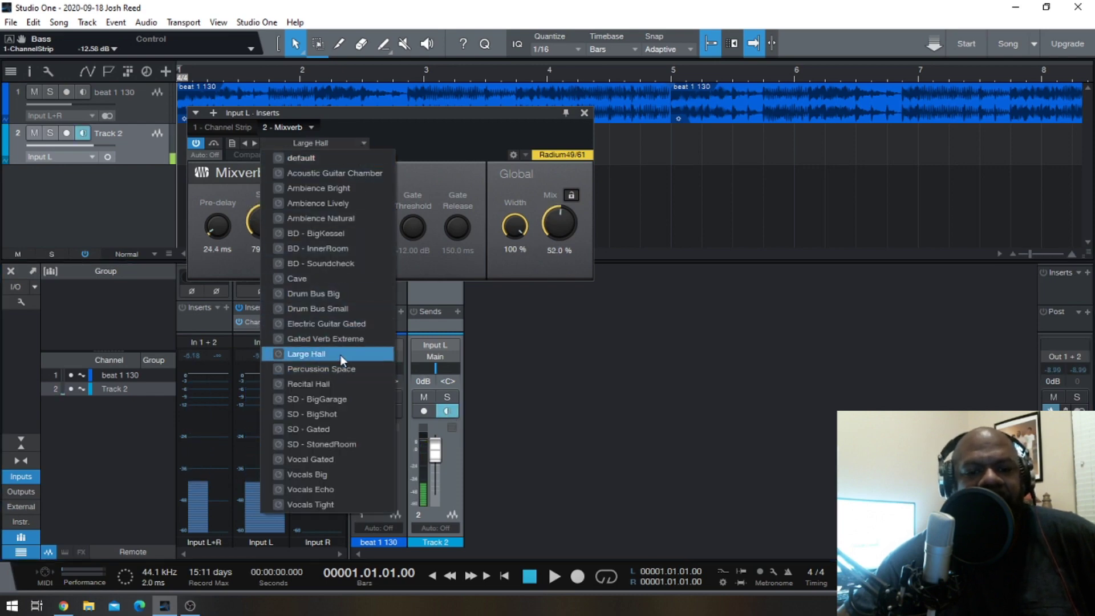
click(341, 354)
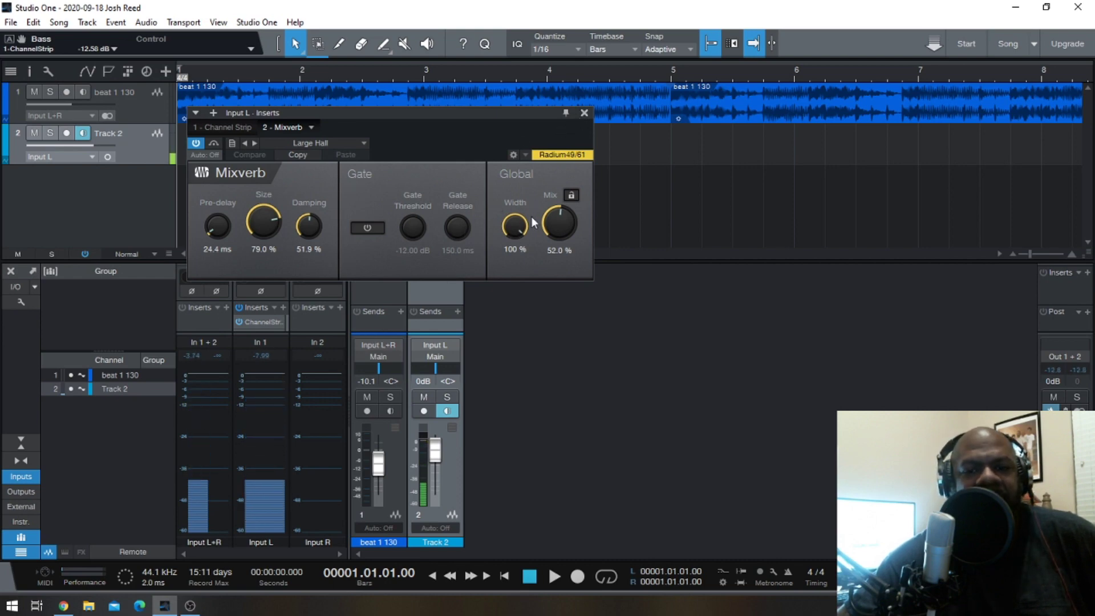
drag(559, 215, 544, 242)
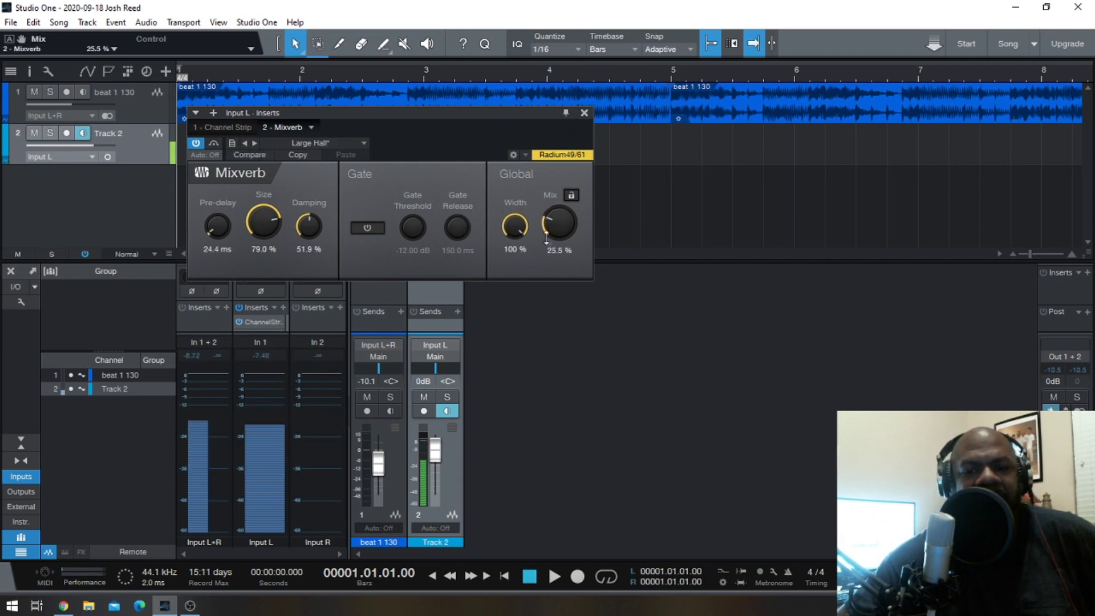
click(584, 112)
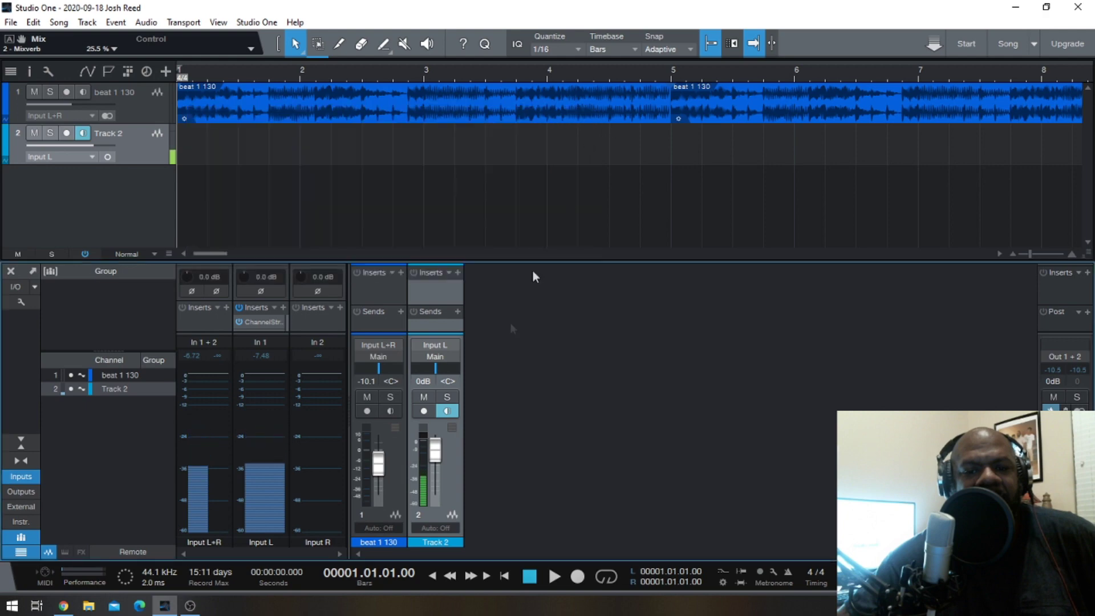
click(449, 412)
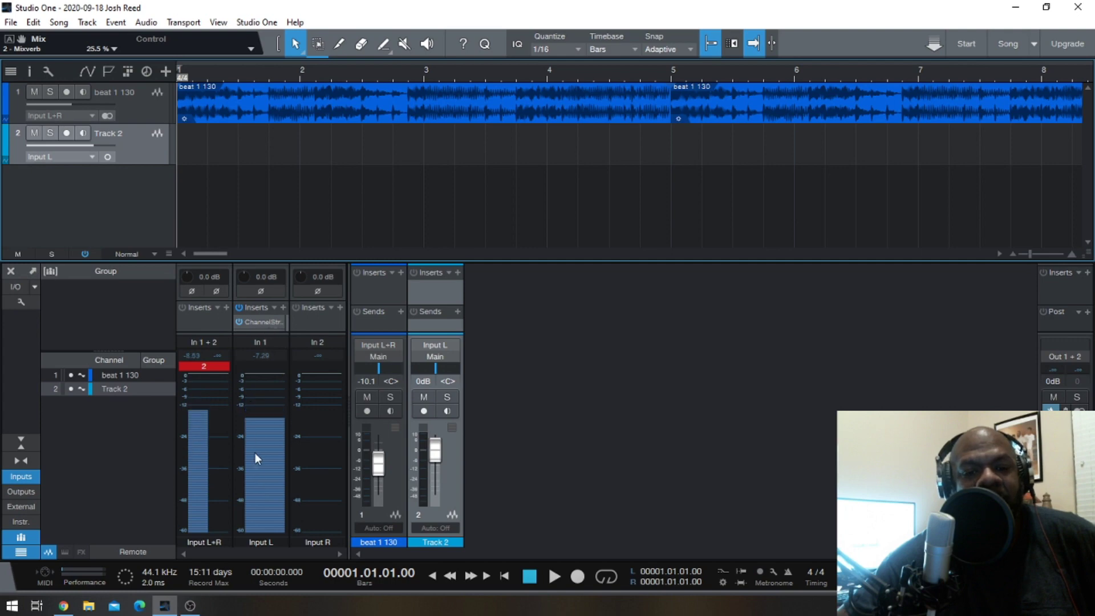
Arm Track 2 and record a vocal take over the beat from bar 1 to nearly bar 8
click(81, 134)
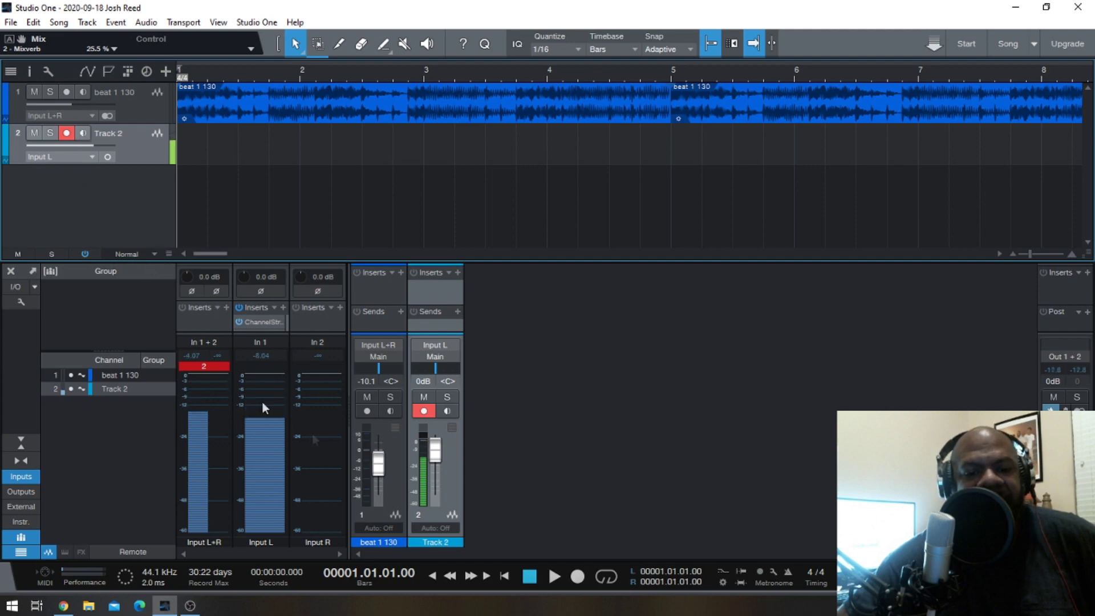
click(578, 577)
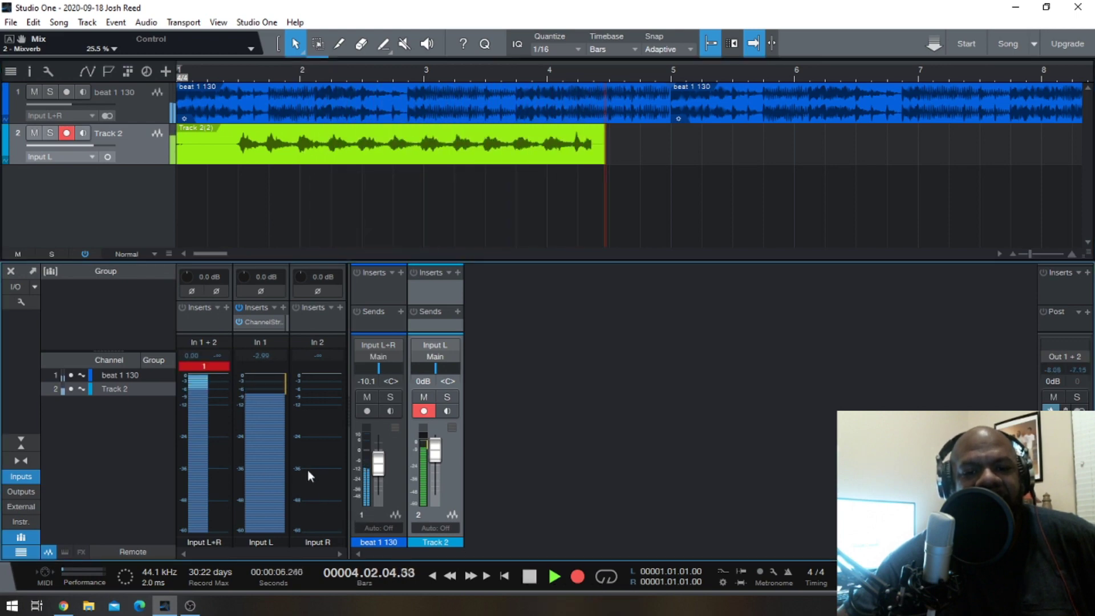
Stop recording, disarm Track 2, and remove its Take 1 layer
click(536, 579)
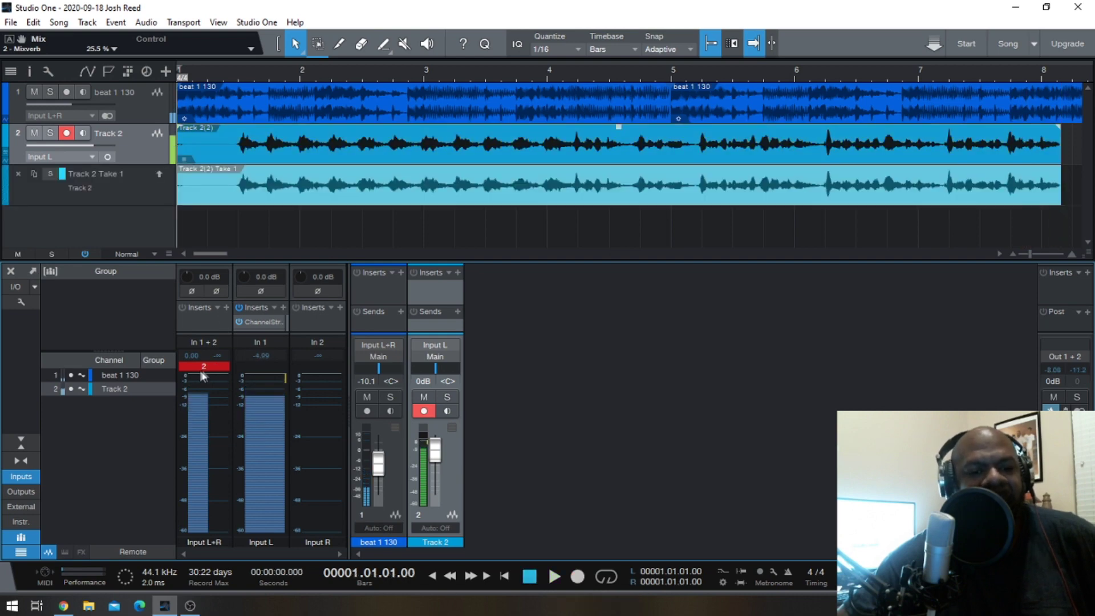
mouse_move(271, 422)
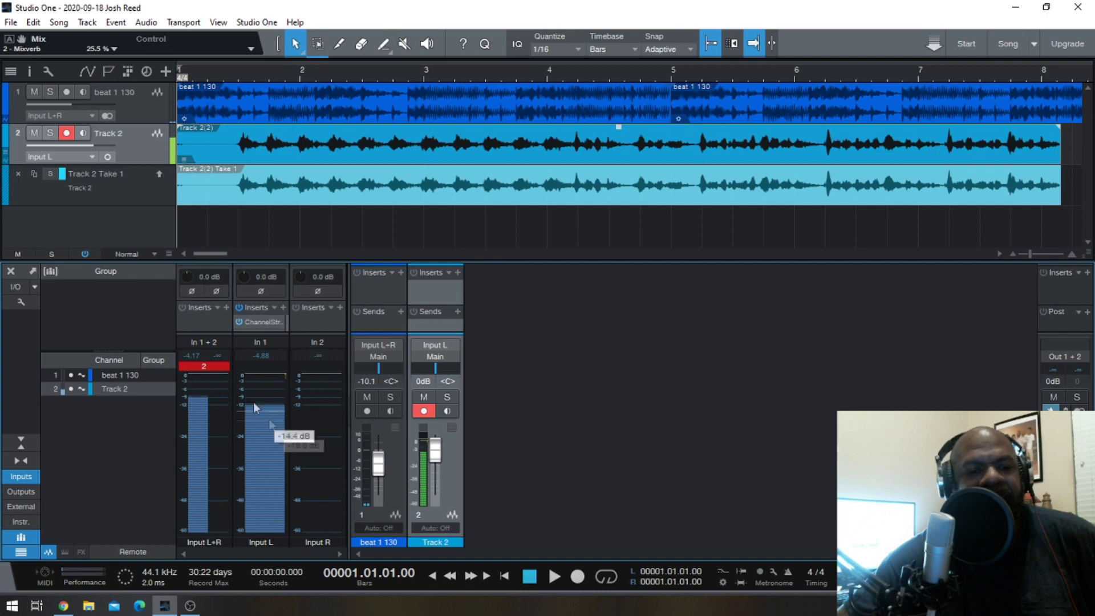
click(67, 134)
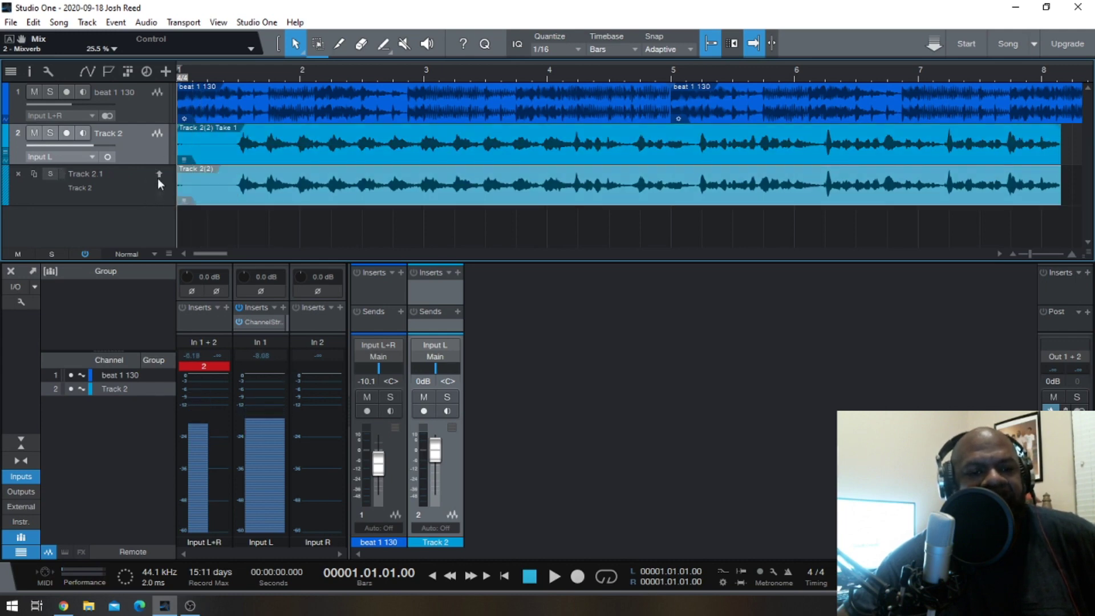
right_click(158, 193)
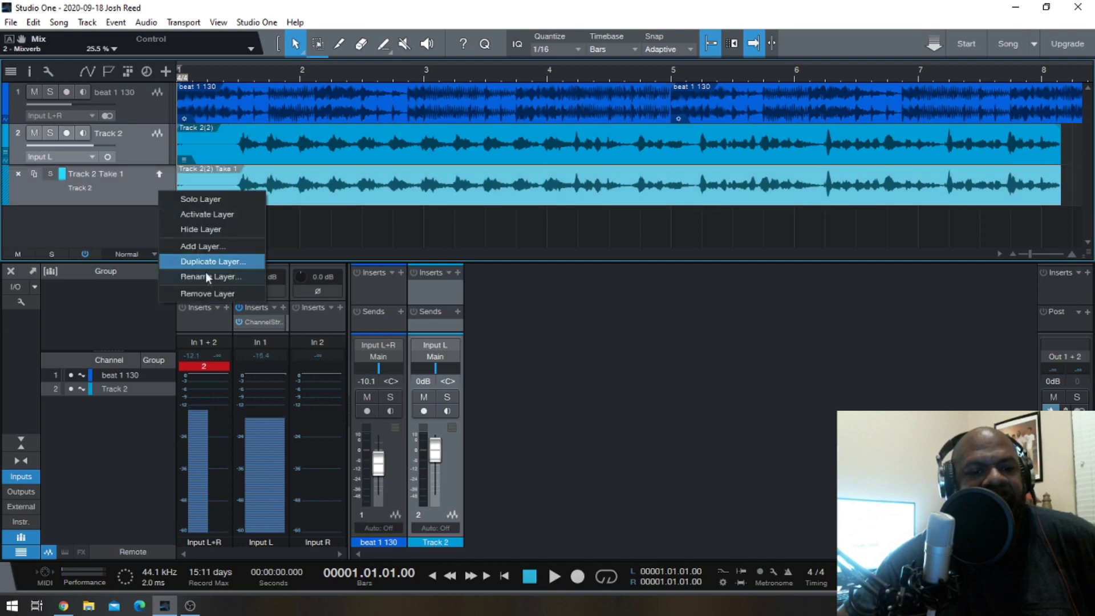
click(207, 294)
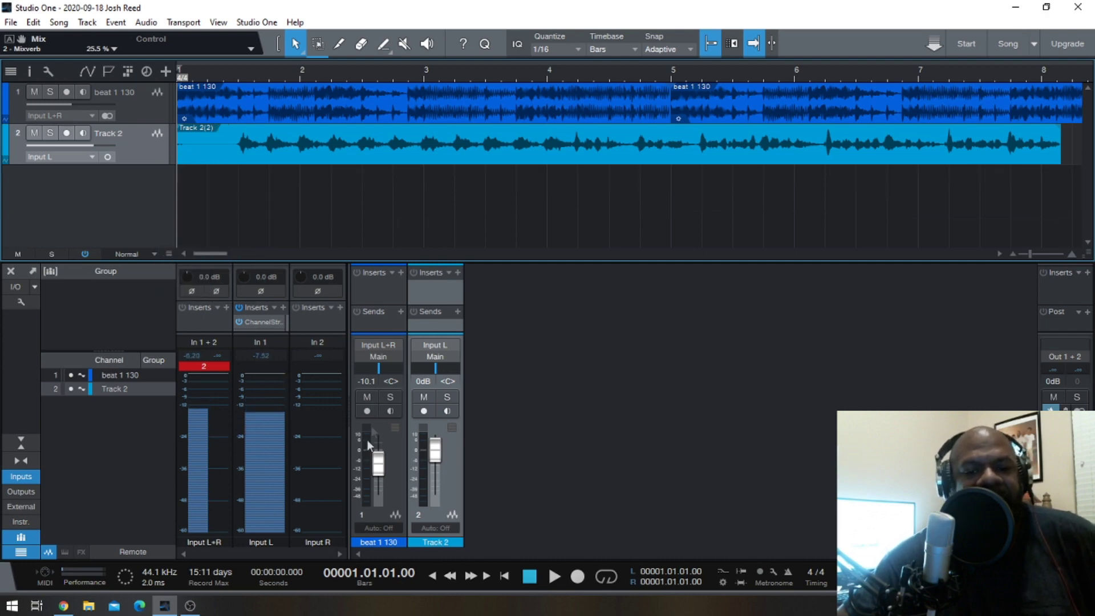
Remove the Channel Strip and Mixverb from In 1 and hide the input channels
right_click(282, 320)
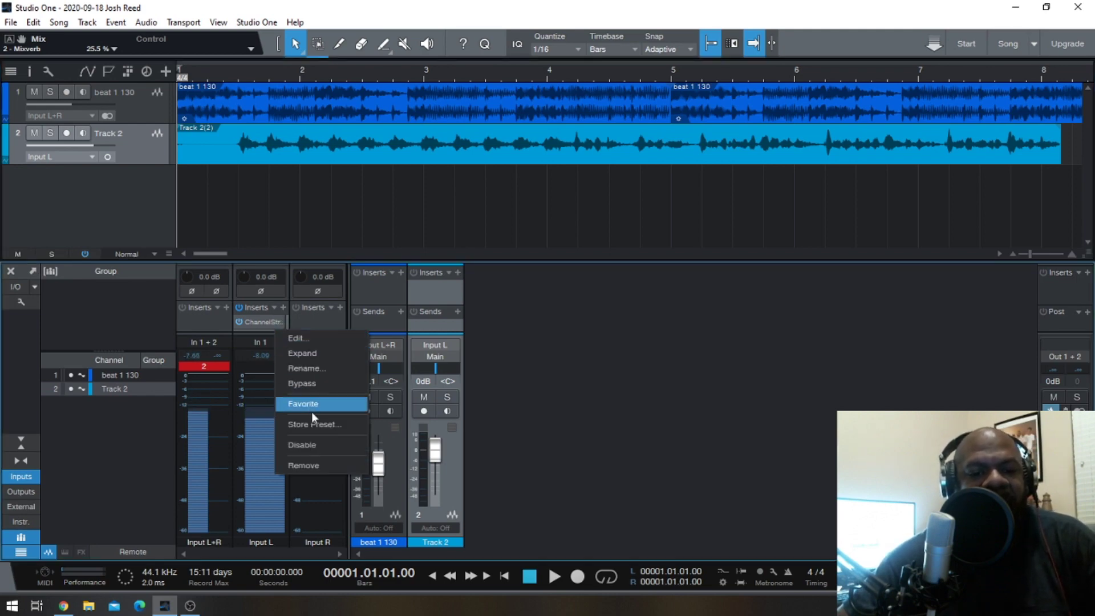
click(312, 466)
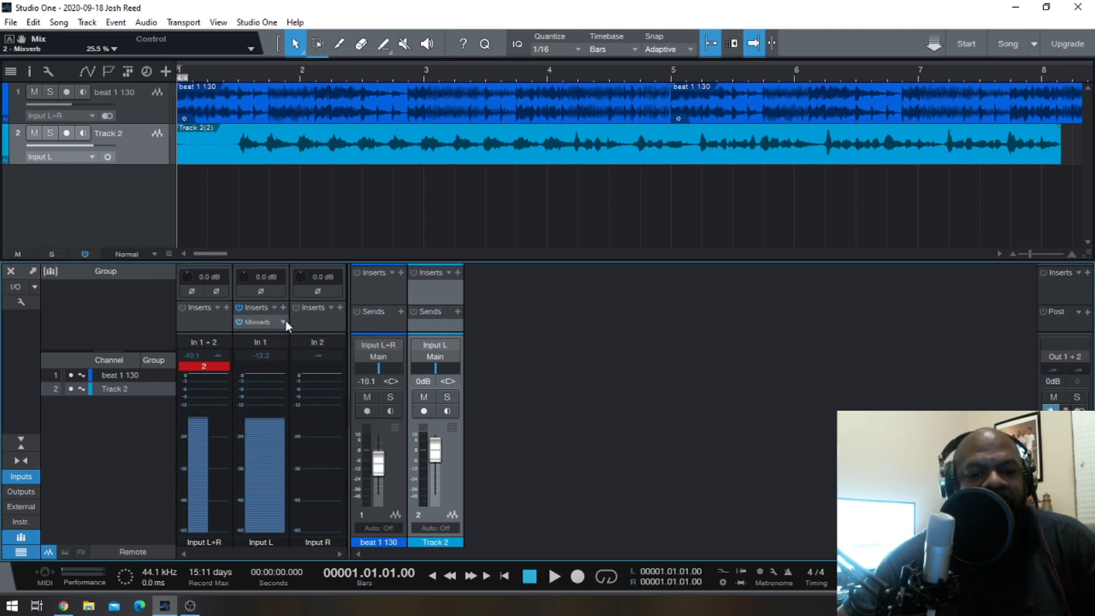
right_click(283, 321)
click(304, 466)
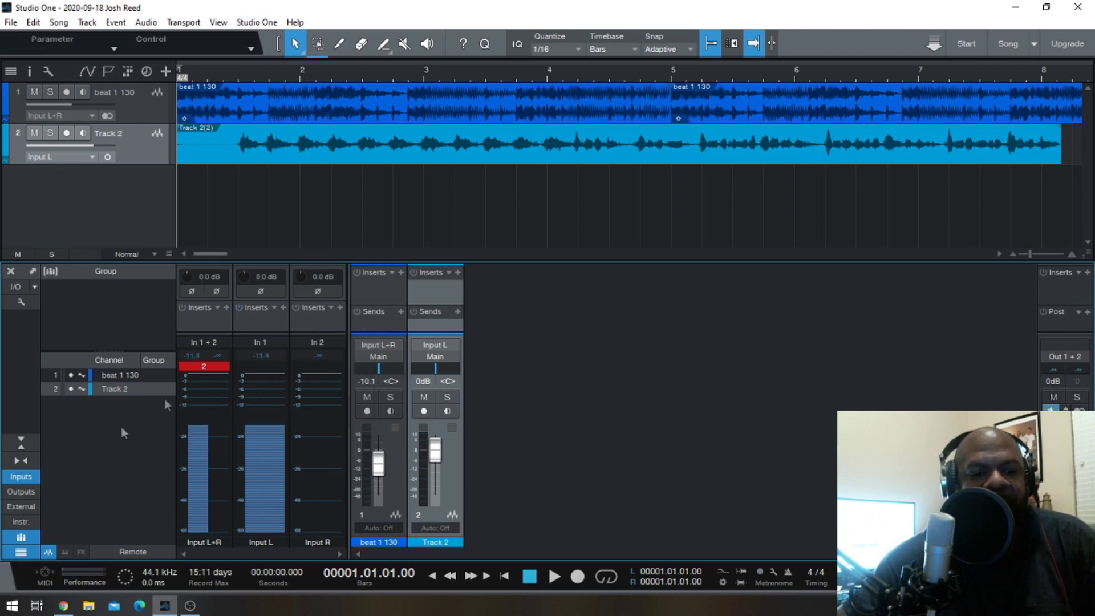
click(16, 480)
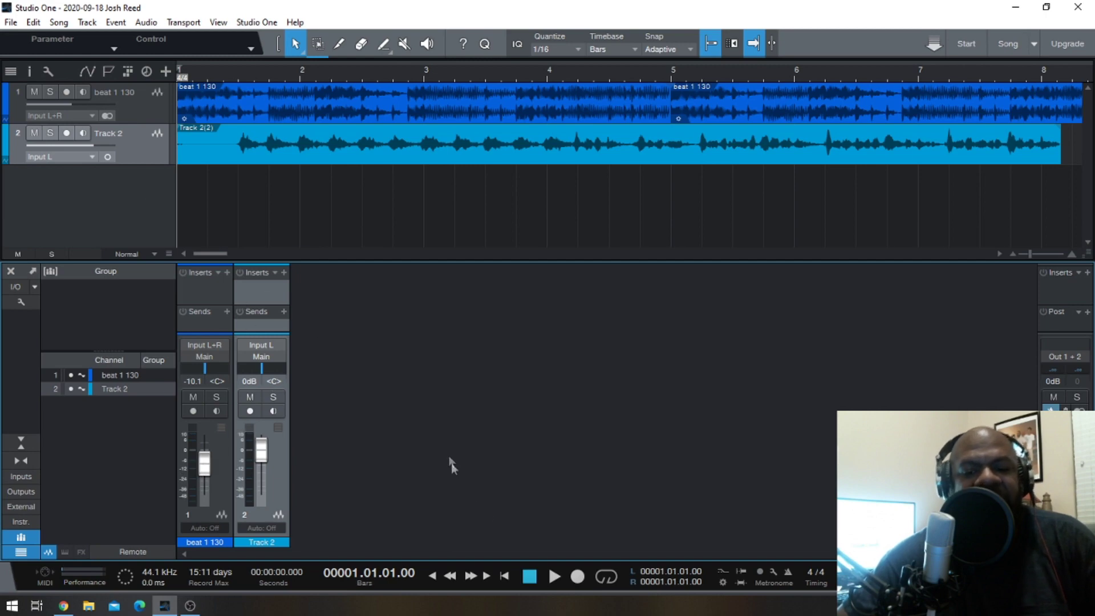
Play the beat with the recorded vocal, replay from bar 6, then stop
click(553, 577)
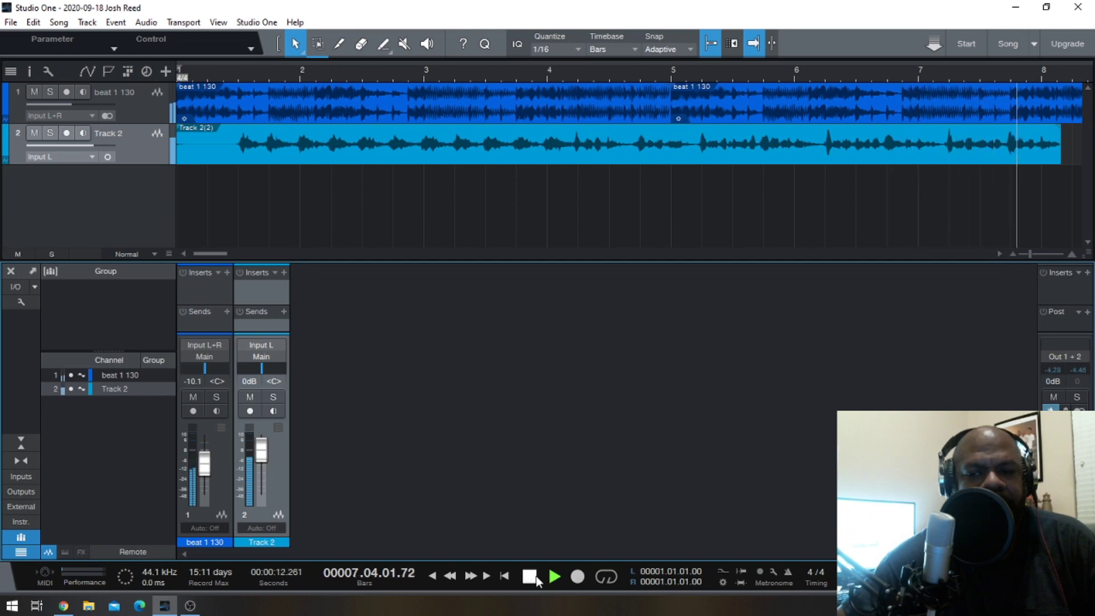
click(530, 577)
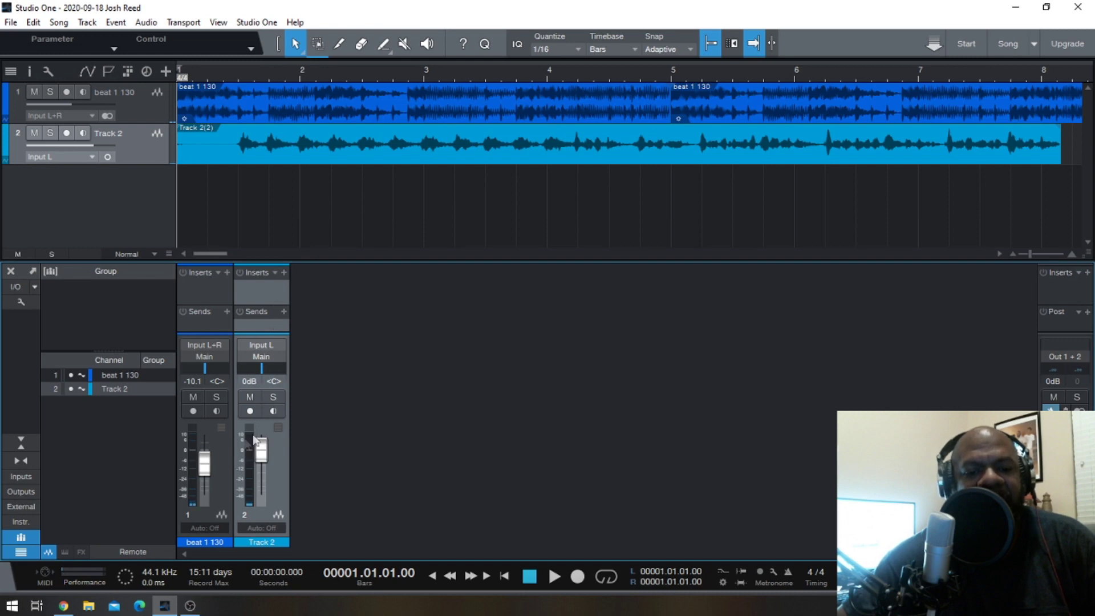
click(548, 576)
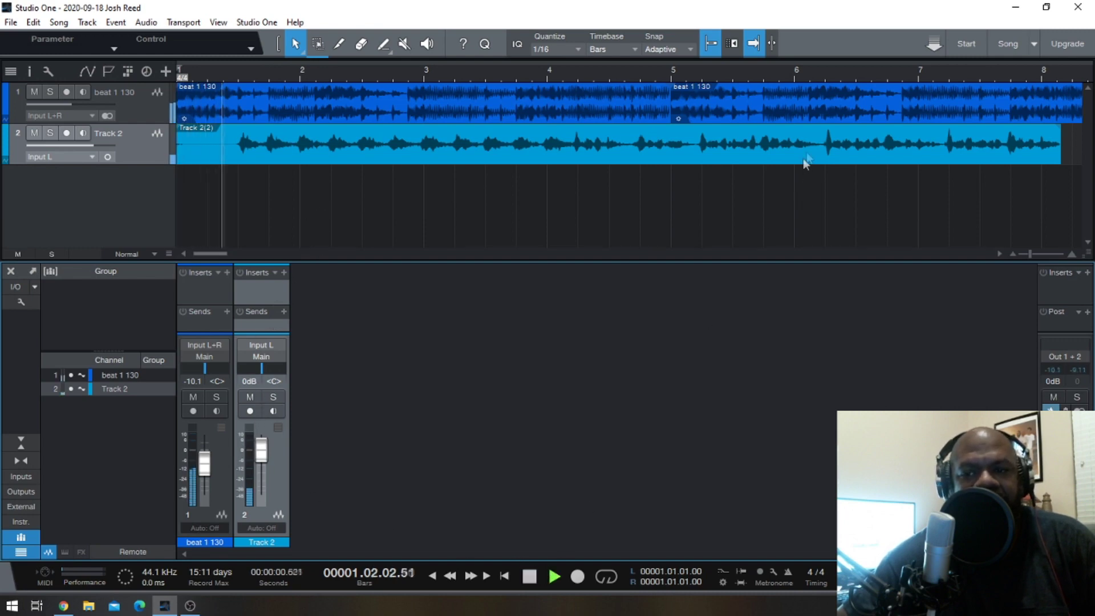
click(819, 73)
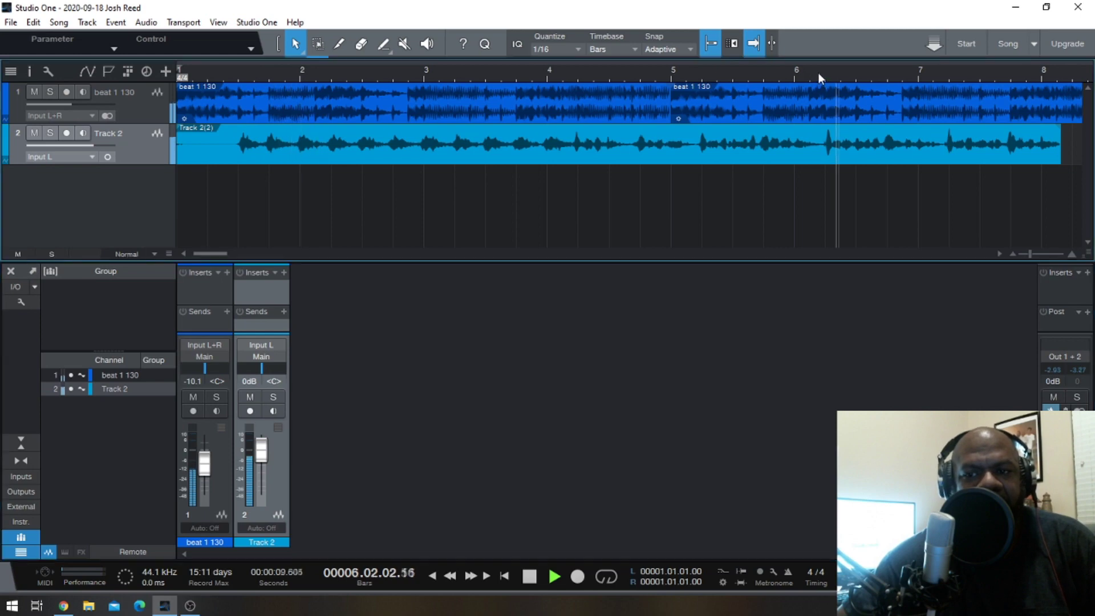
click(536, 580)
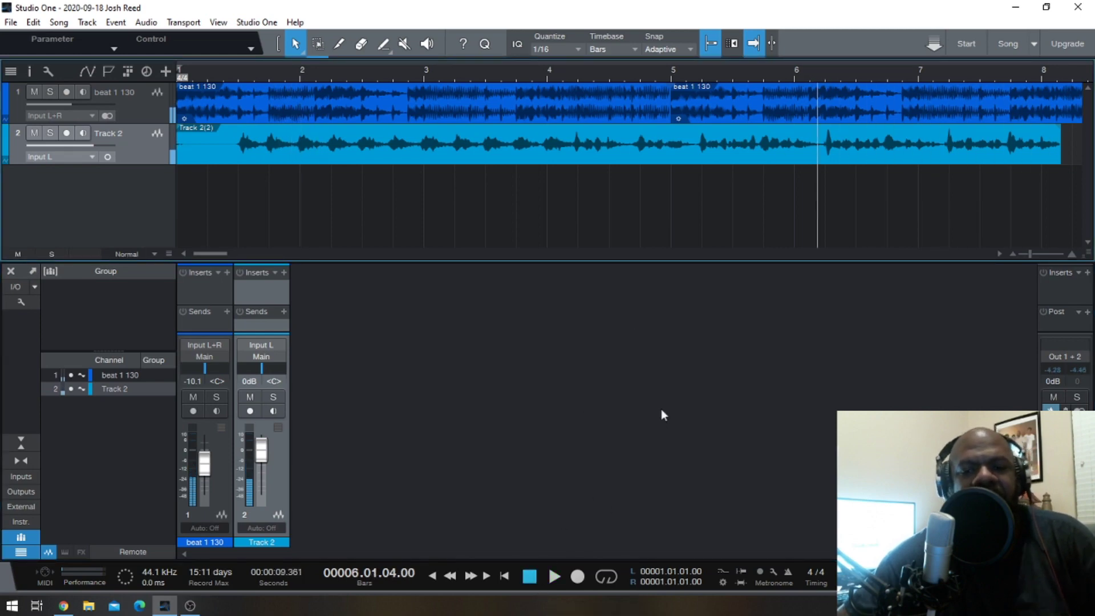